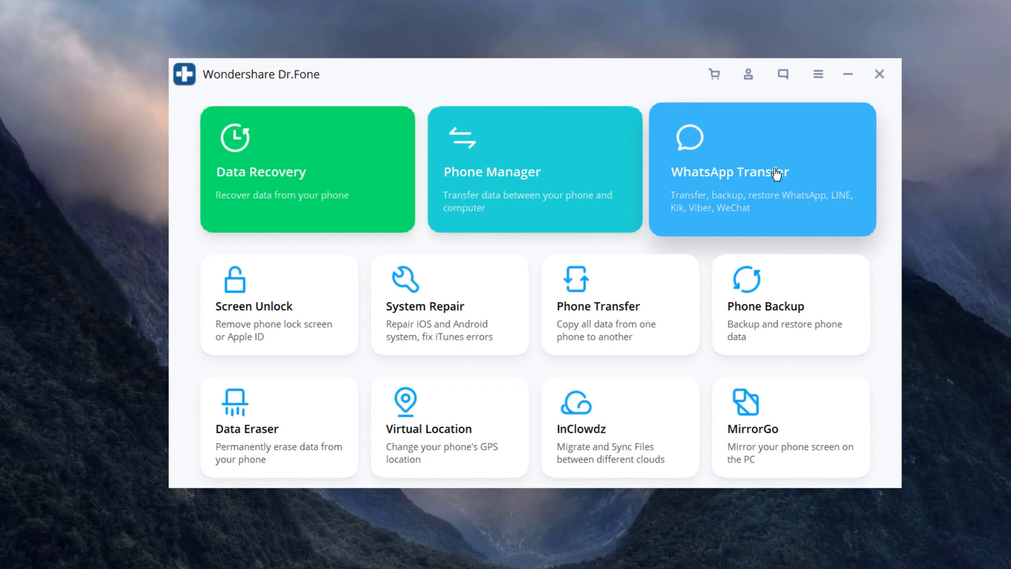
Step: Open WhatsApp Transfer, browse WA Business, LINE, Viber, Kik and Wechat options, then return to WhatsApp
left_click(702, 231)
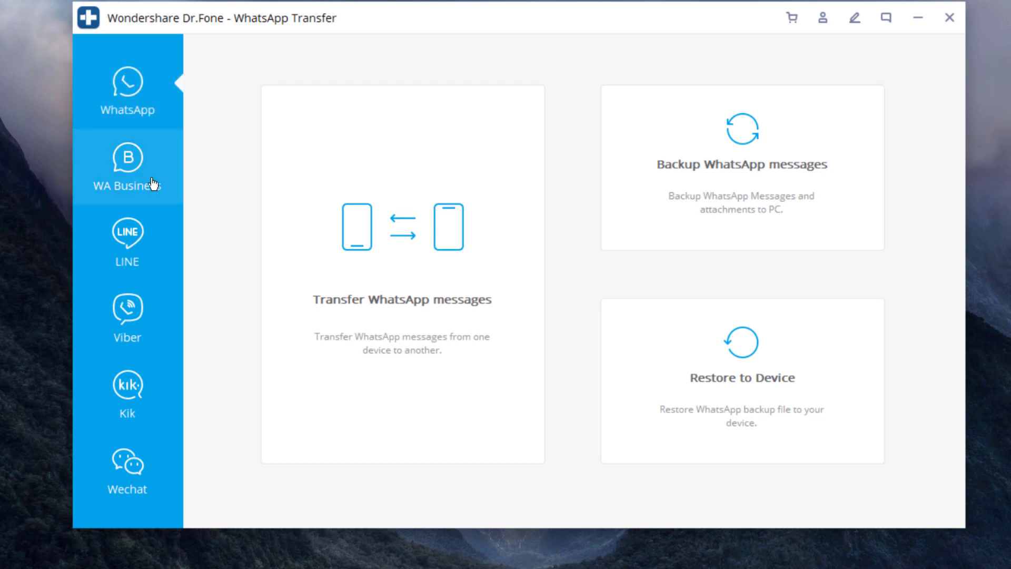
left_click(127, 166)
left_click(150, 278)
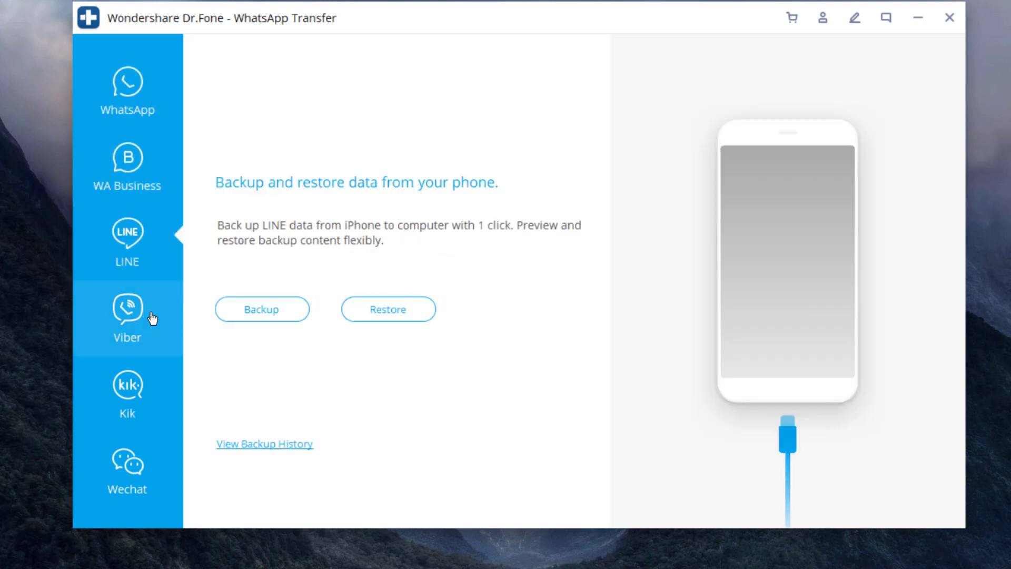
left_click(151, 317)
left_click(152, 395)
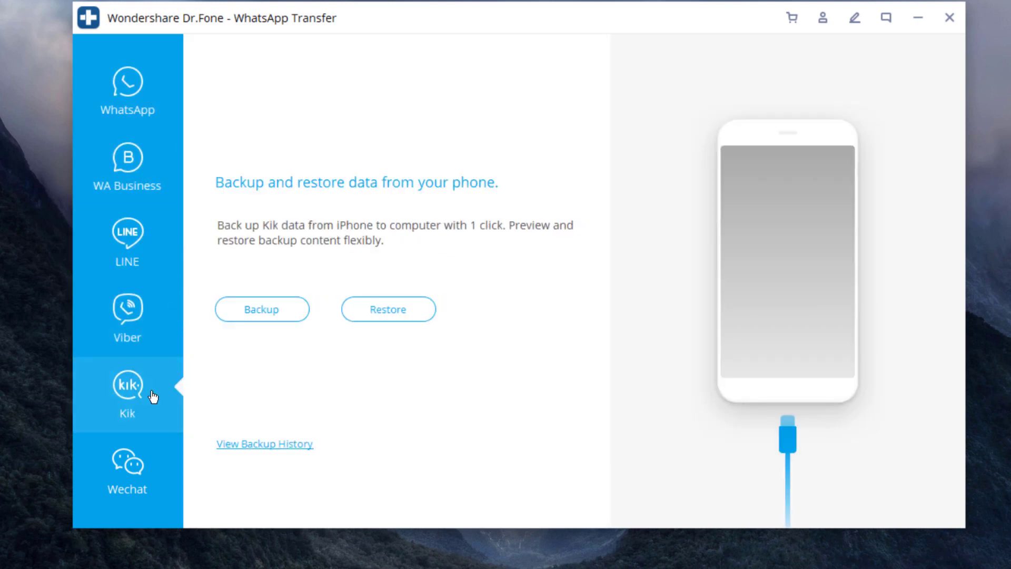
left_click(158, 481)
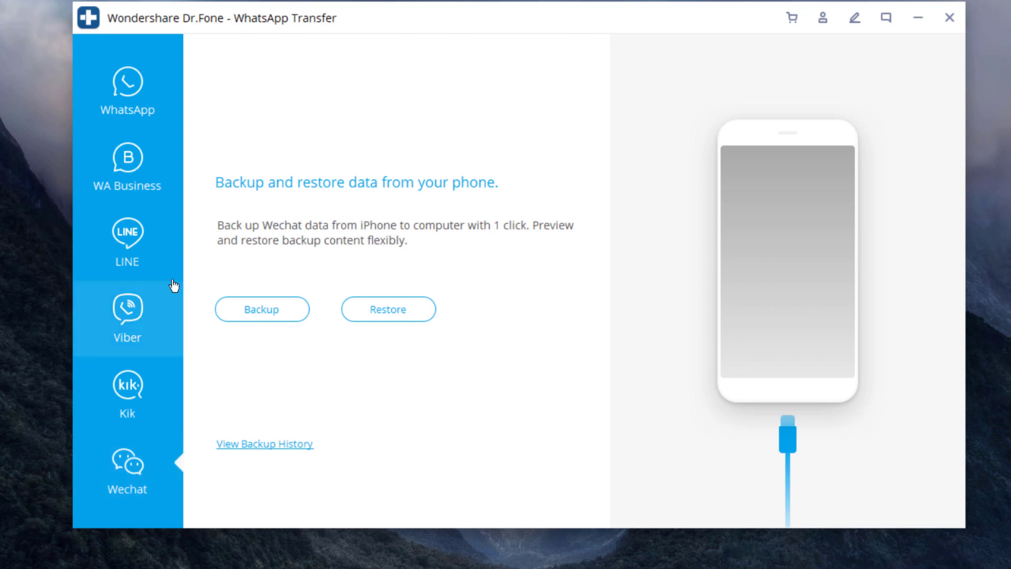
left_click(170, 98)
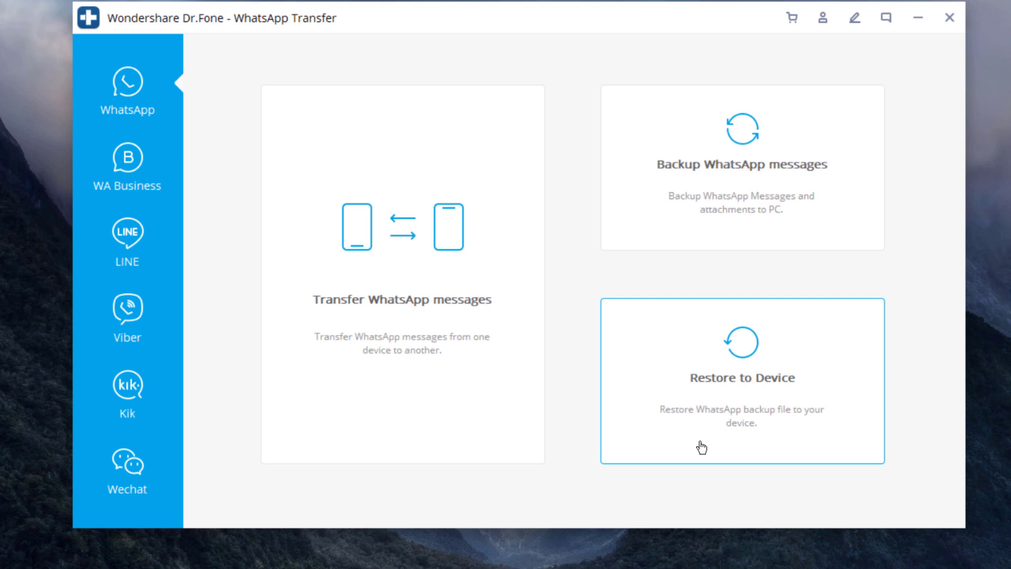
Step: Start a phone-to-phone WhatsApp transfer and flip it so the iPhone 8 is source, Samsung destination
left_click(432, 376)
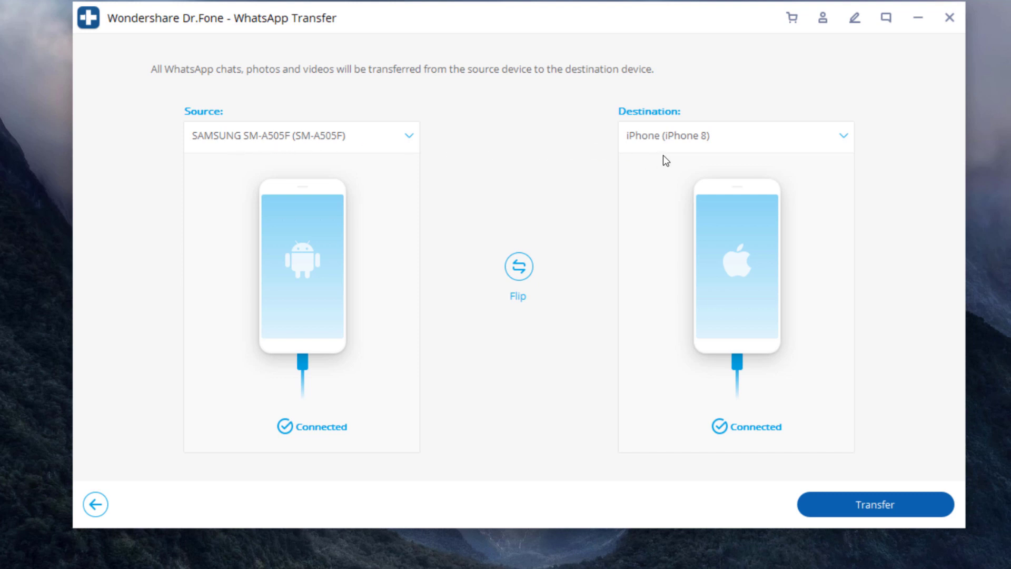
left_click(522, 269)
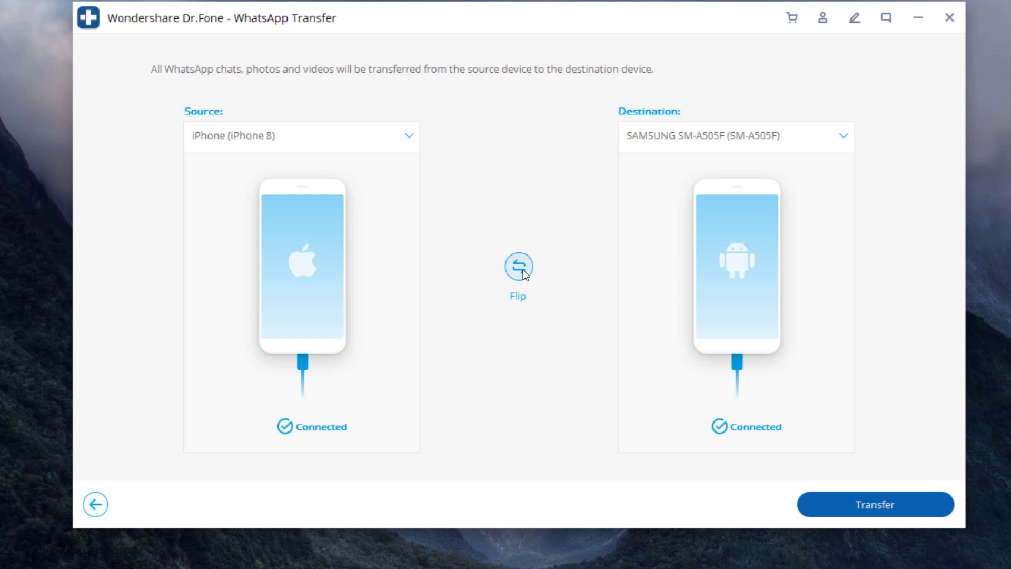
Step: Transfer the iPhone's WhatsApp messages to the Samsung SM-A505F, confirming the wipe of its existing content
left_click(829, 502)
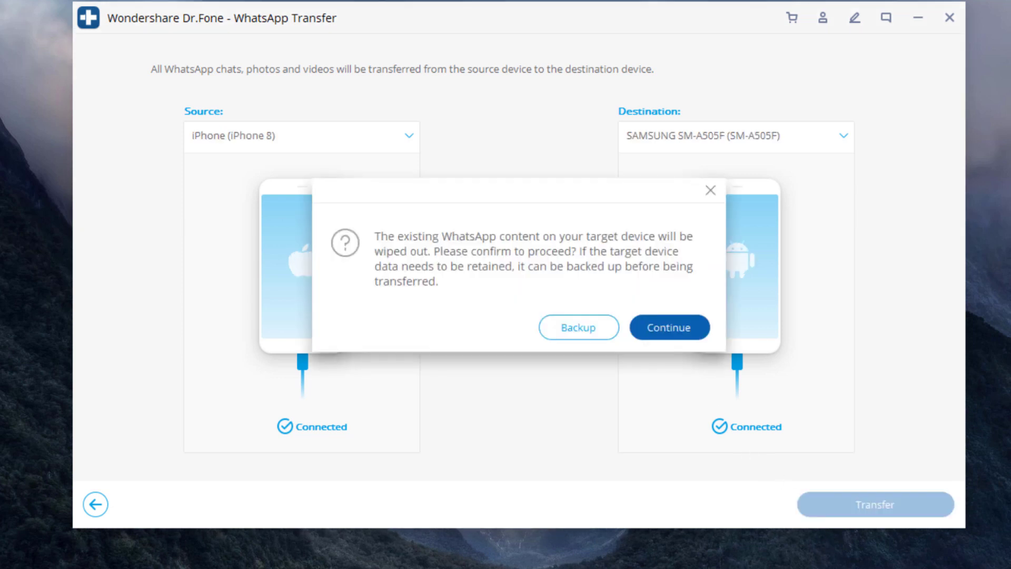
left_click(664, 327)
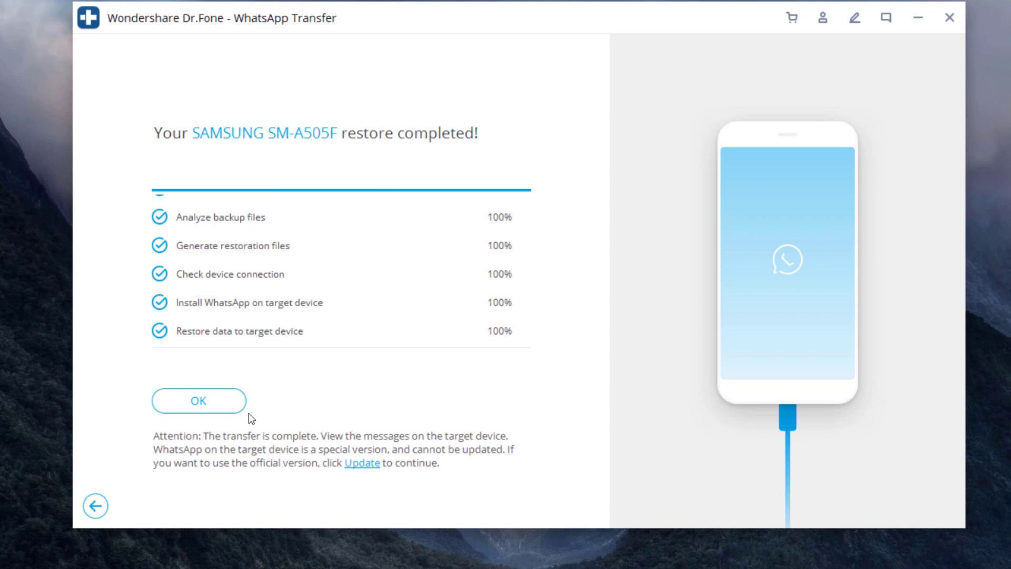
Step: Dismiss the transfer result and back up the iPhone's WhatsApp messages to the PC
left_click(237, 405)
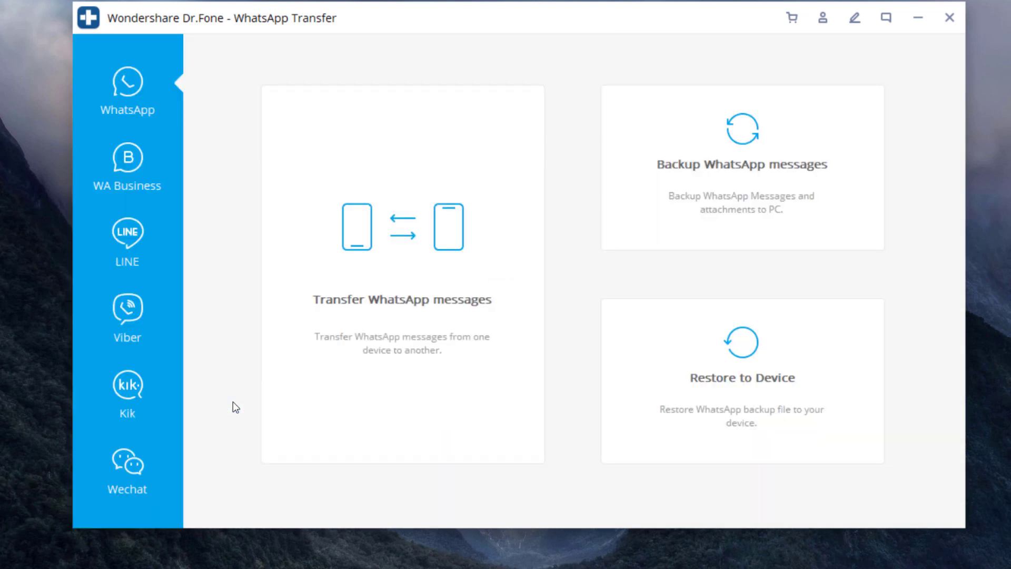
left_click(762, 231)
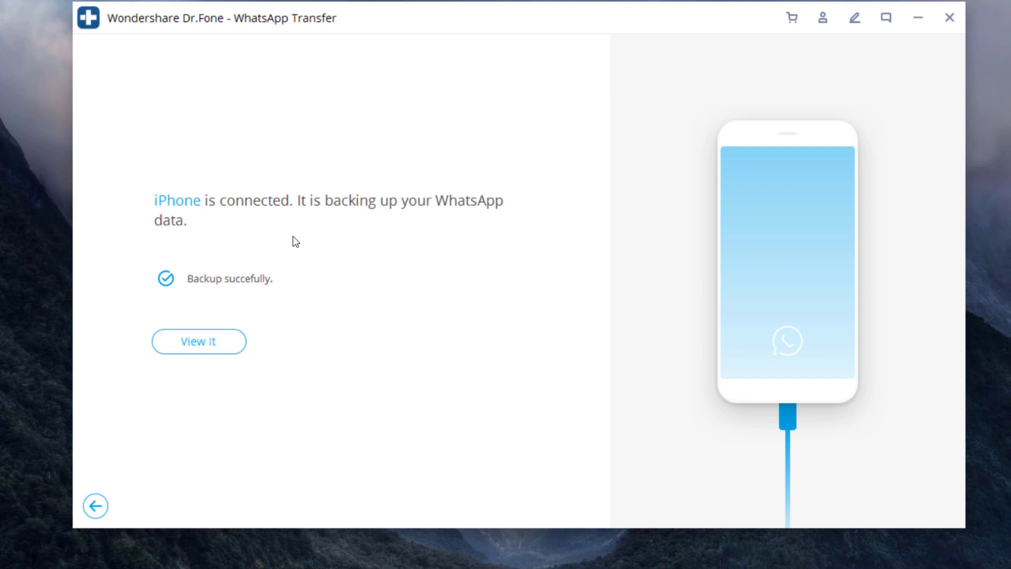
Step: View the list of saved WhatsApp backups, then go back to the WhatsApp Transfer home
left_click(234, 344)
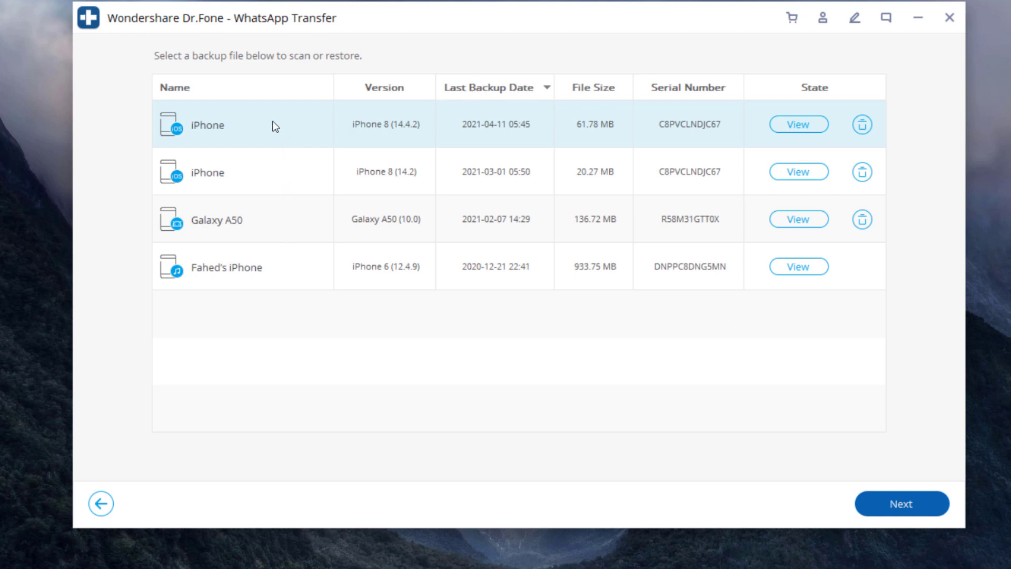
left_click(101, 504)
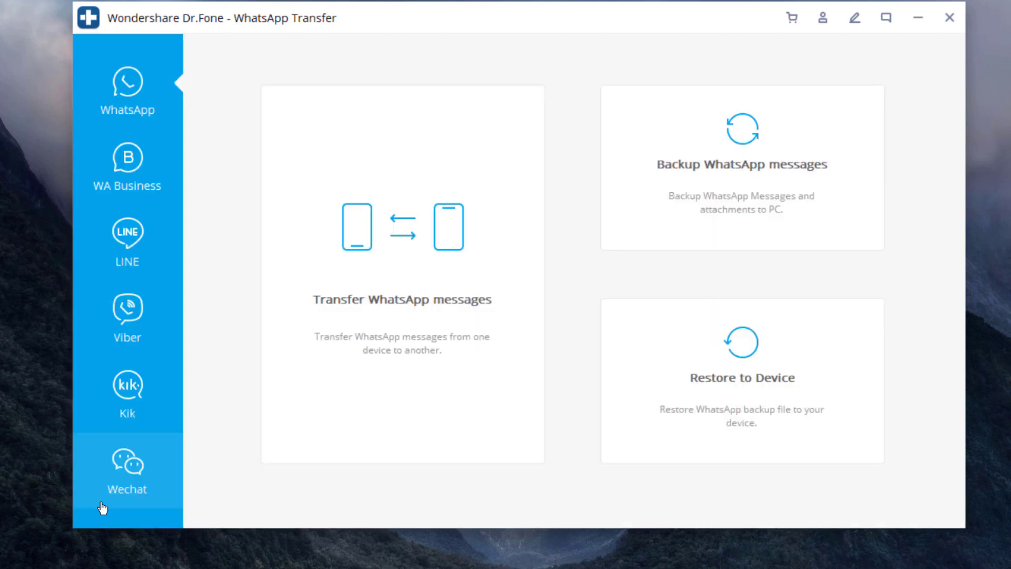
Step: Choose Restore to Device with the newest iPhone backup and start restoring it to the Samsung SM-A505F
left_click(738, 448)
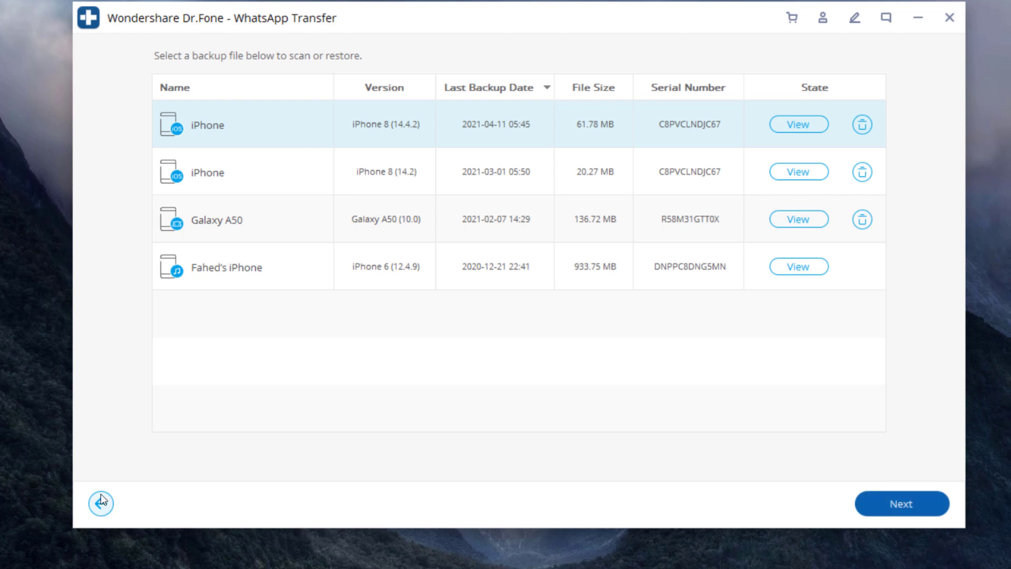
left_click(877, 506)
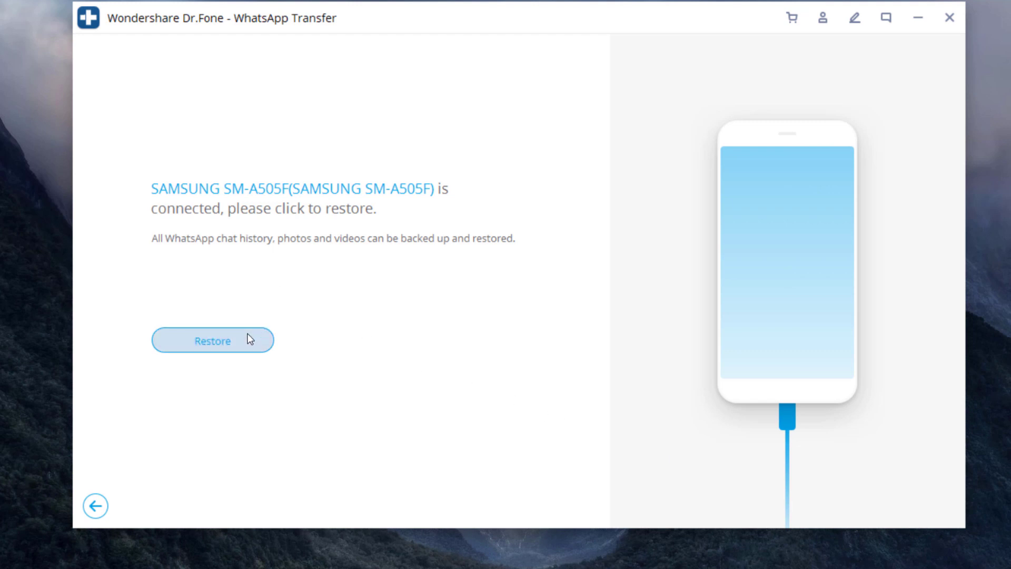
left_click(250, 339)
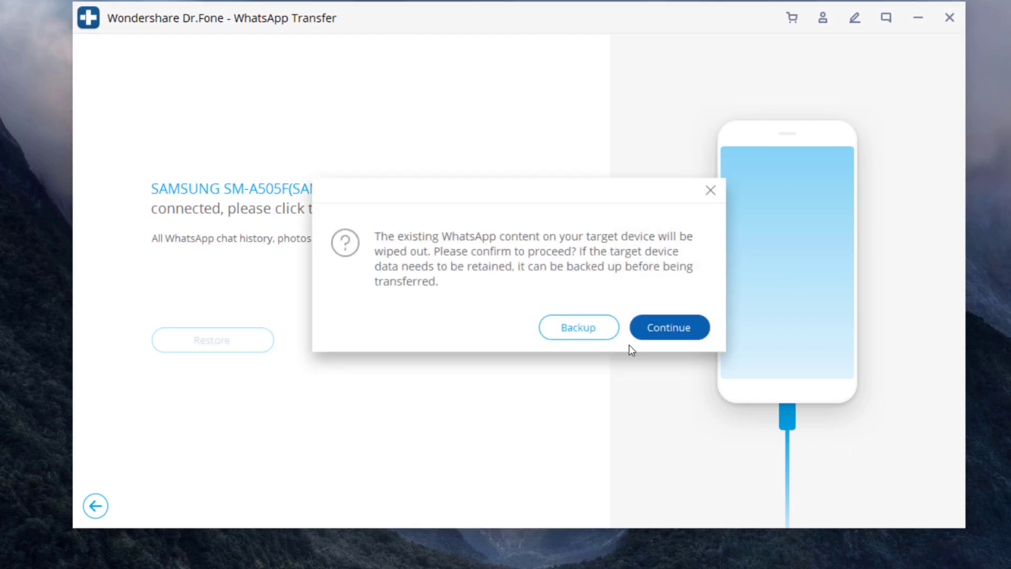
Step: Confirm replacing the Samsung's WhatsApp content so the backup restore runs to completion
left_click(656, 330)
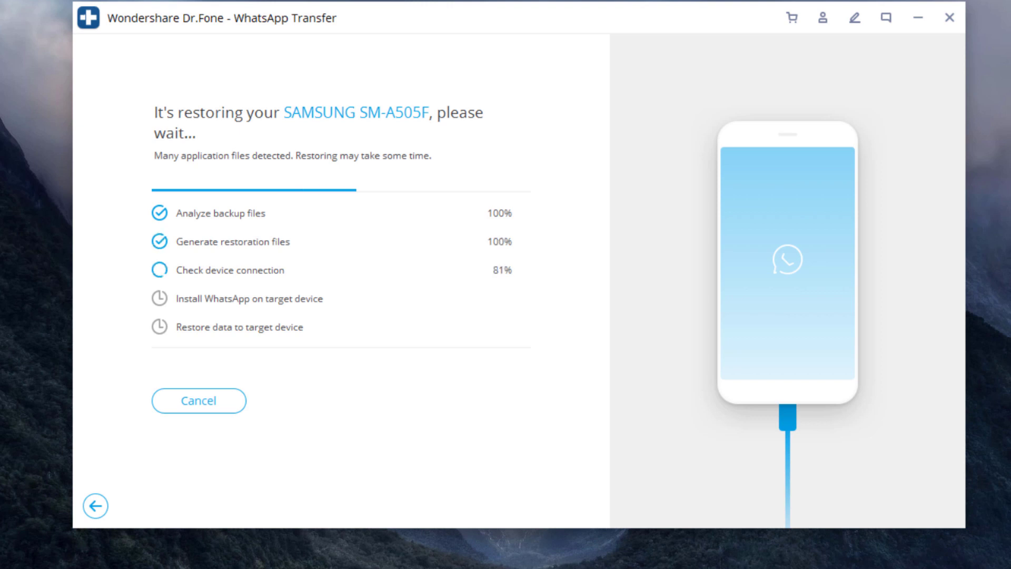